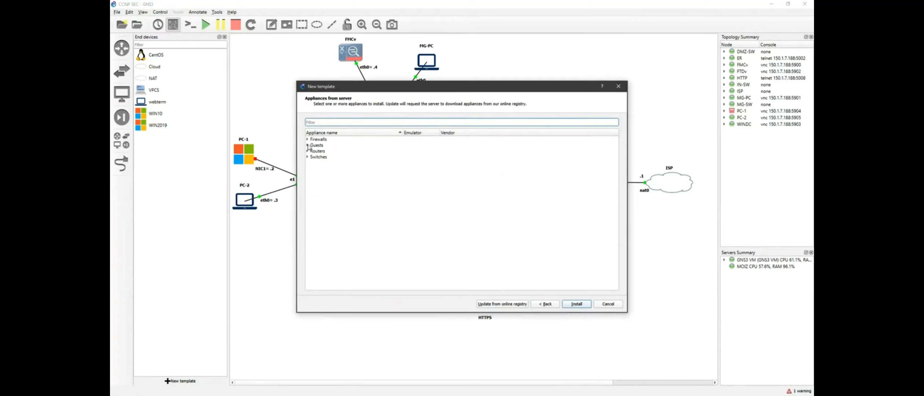
- Install the Kali Linux CLI guest appliance on the GNS3 VM as a new template
{"action": "left_click", "coordinate": [307, 145]}
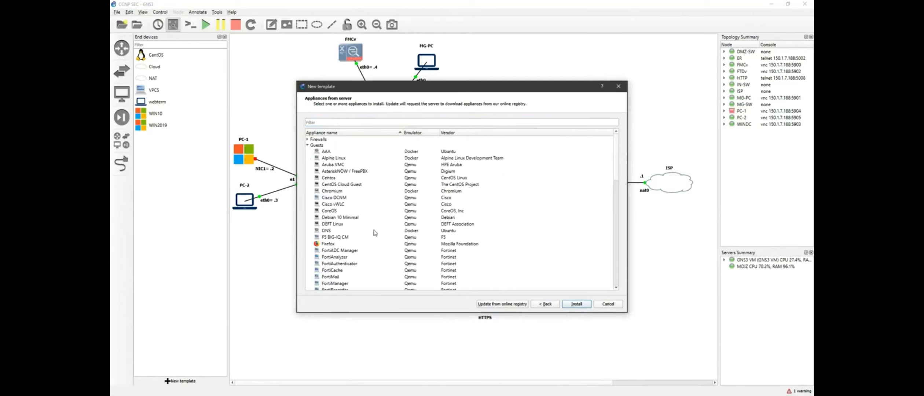
{"action": "scroll", "coordinate": [375, 232], "scroll_direction": "down", "scroll_amount": 6}
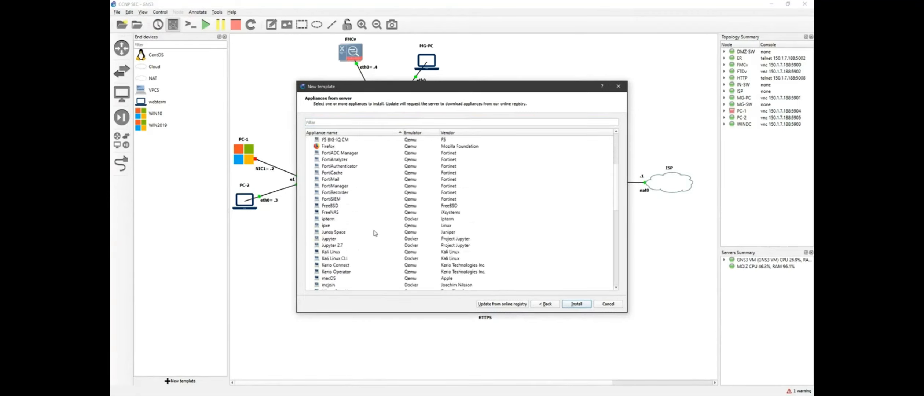
{"action": "left_click", "coordinate": [343, 239]}
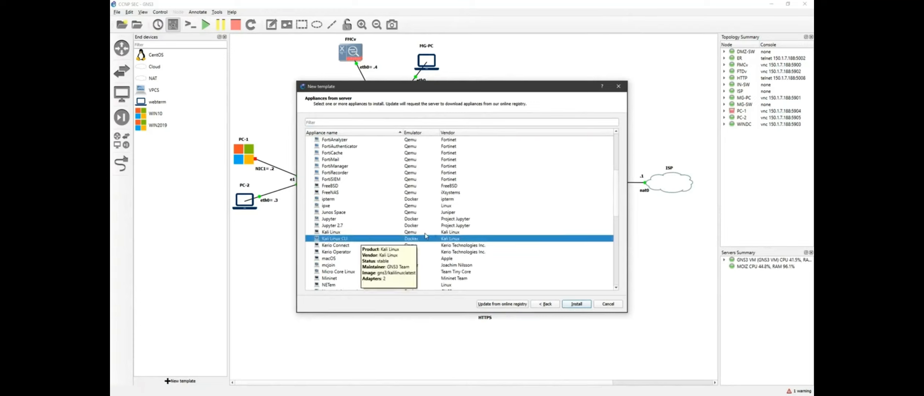
{"action": "left_click", "coordinate": [575, 304]}
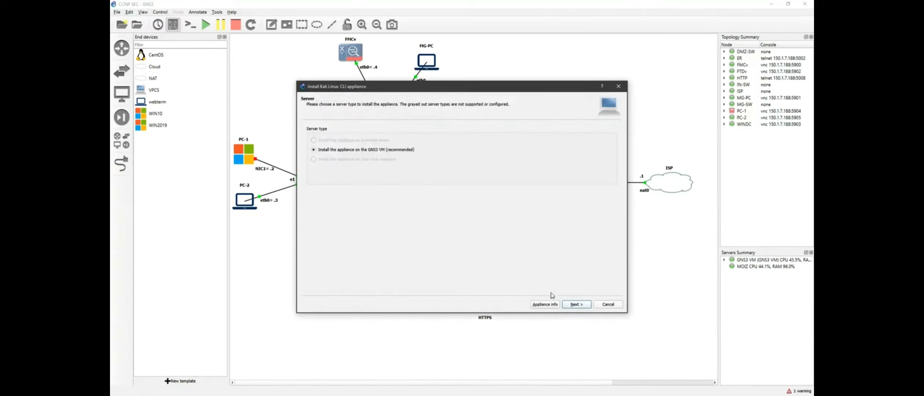
{"action": "left_click", "coordinate": [578, 305]}
{"action": "left_click", "coordinate": [576, 305]}
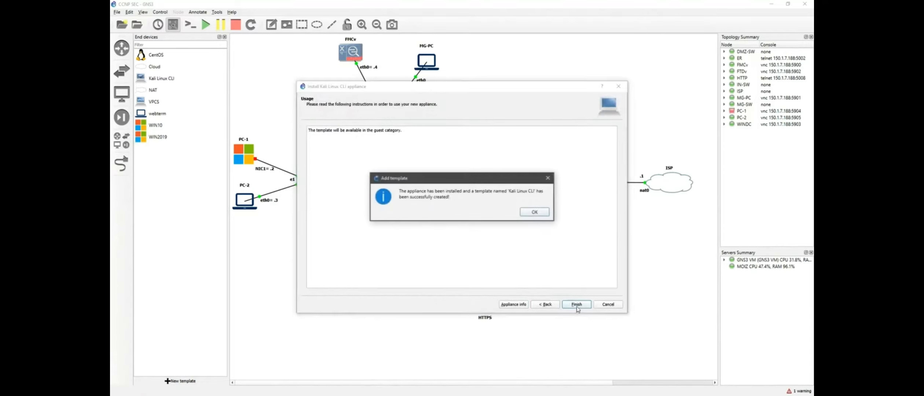
{"action": "left_click", "coordinate": [535, 213]}
- Place a Kali Linux CLI node in the topology above the link between FTDv and ISP
{"action": "left_click", "coordinate": [156, 84]}
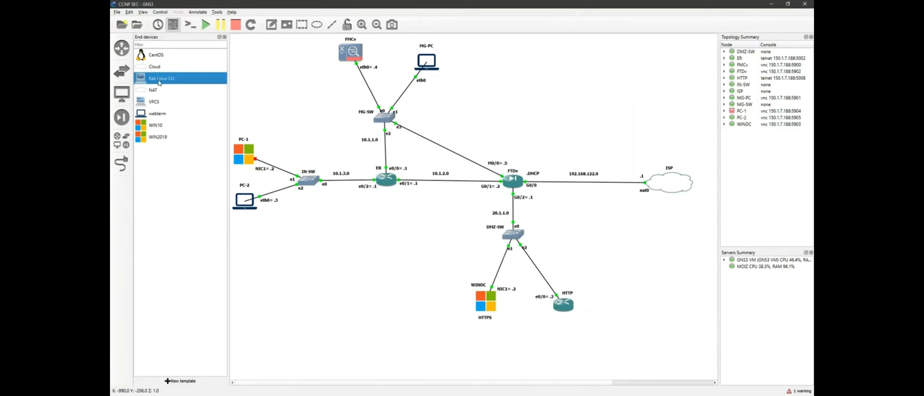
{"action": "left_click_drag", "start_coordinate": [159, 82], "coordinate": [536, 99]}
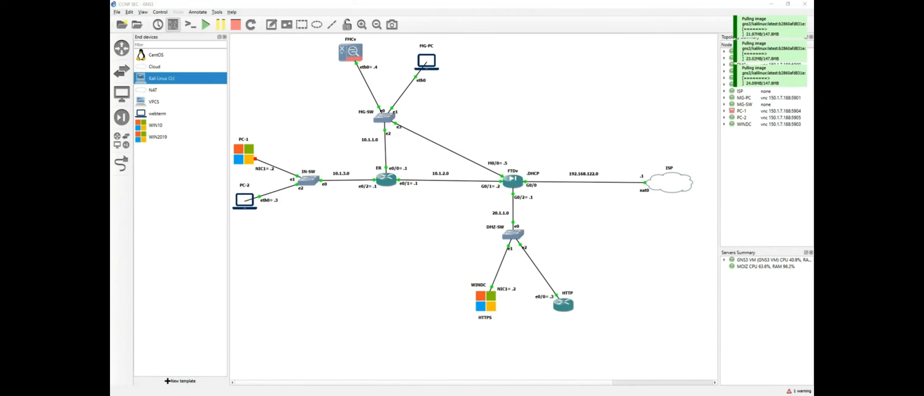
{"action": "left_click_drag", "start_coordinate": [446, 103], "coordinate": [481, 110]}
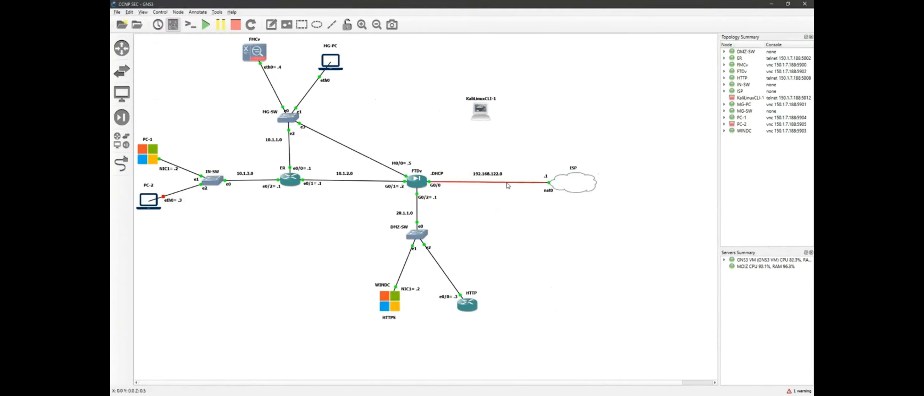
- Delete the FTDv–ISP link and place an Ethernet switch between the two nodes, clear of the 192.168.122.0 label
{"action": "right_click", "coordinate": [510, 183]}
{"action": "left_click", "coordinate": [522, 225]}
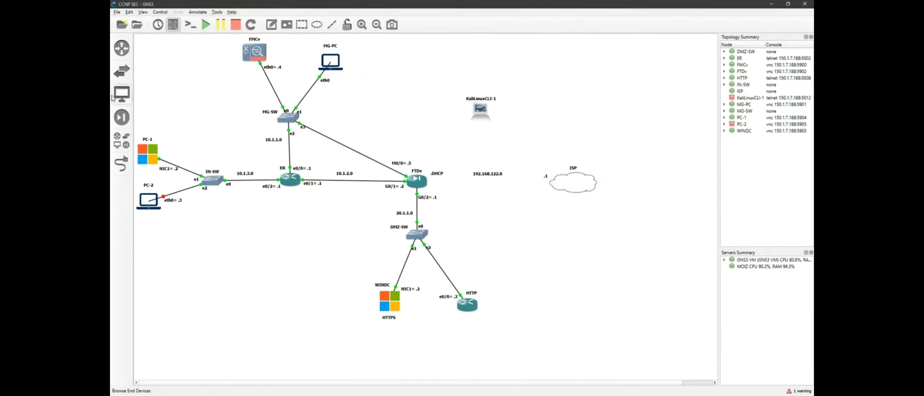
{"action": "left_click", "coordinate": [122, 71]}
{"action": "left_click_drag", "start_coordinate": [163, 78], "coordinate": [571, 145]}
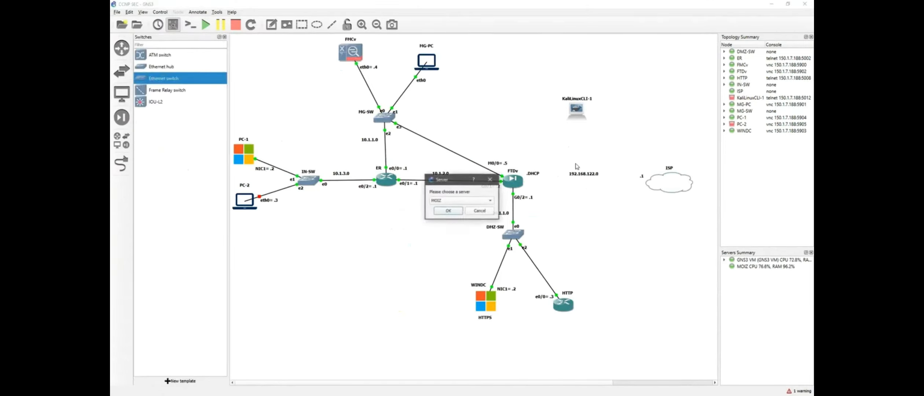
{"action": "left_click", "coordinate": [478, 201]}
{"action": "left_click", "coordinate": [455, 212]}
{"action": "left_click", "coordinate": [456, 212]}
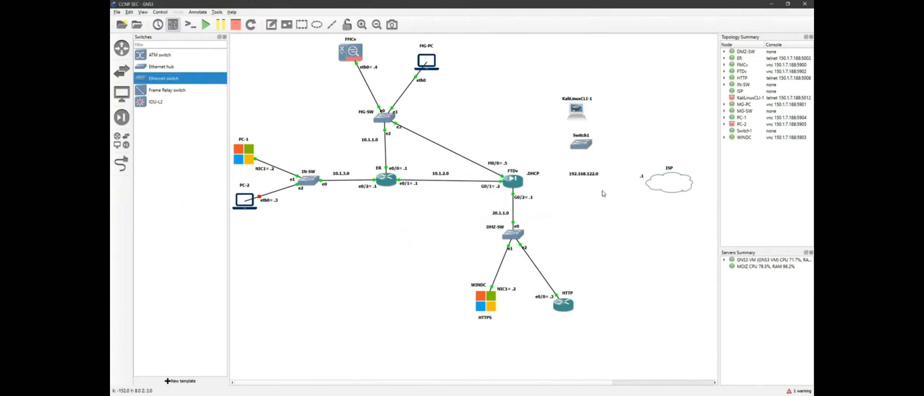
{"action": "left_click_drag", "start_coordinate": [584, 174], "coordinate": [619, 148]}
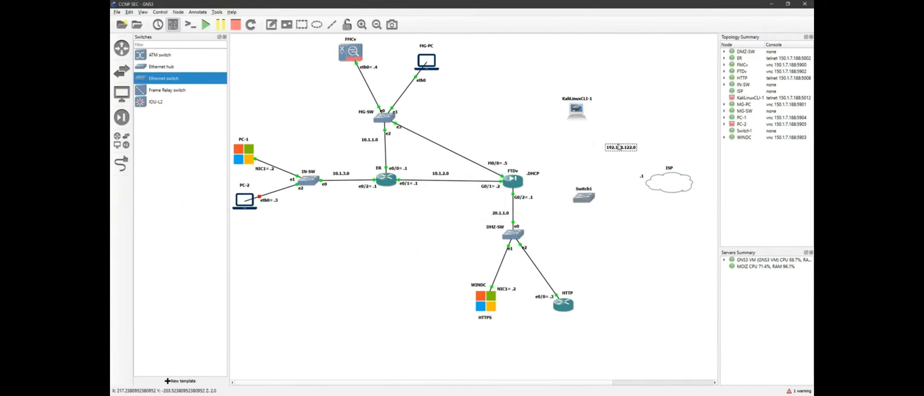
{"action": "left_click_drag", "start_coordinate": [584, 198], "coordinate": [590, 182]}
- Link FTDv's Gigabit0/1 interface to port Ethernet0 of the new switch
{"action": "left_click", "coordinate": [122, 164]}
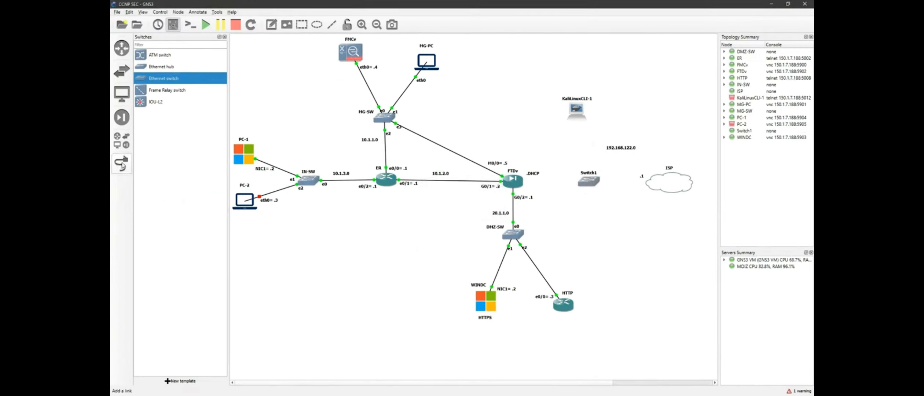
{"action": "left_click", "coordinate": [515, 182]}
{"action": "left_click", "coordinate": [543, 199]}
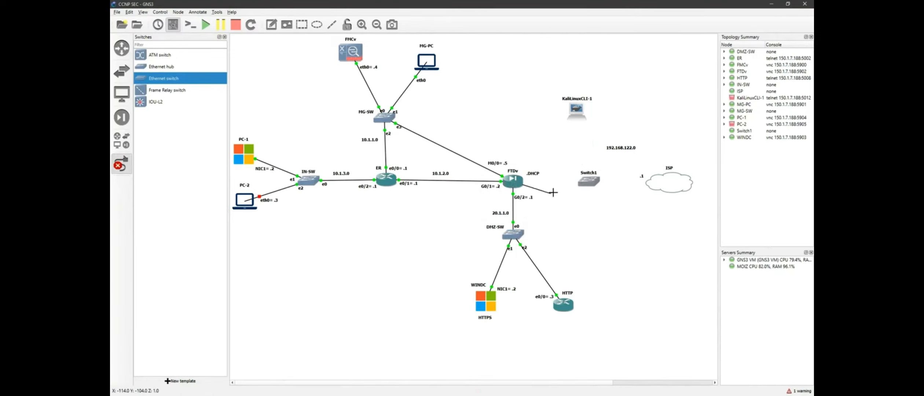
{"action": "left_click", "coordinate": [588, 178]}
{"action": "left_click", "coordinate": [598, 182]}
- Link the switch's Ethernet1 port to nat0 on the ISP cloud
{"action": "left_click", "coordinate": [593, 181]}
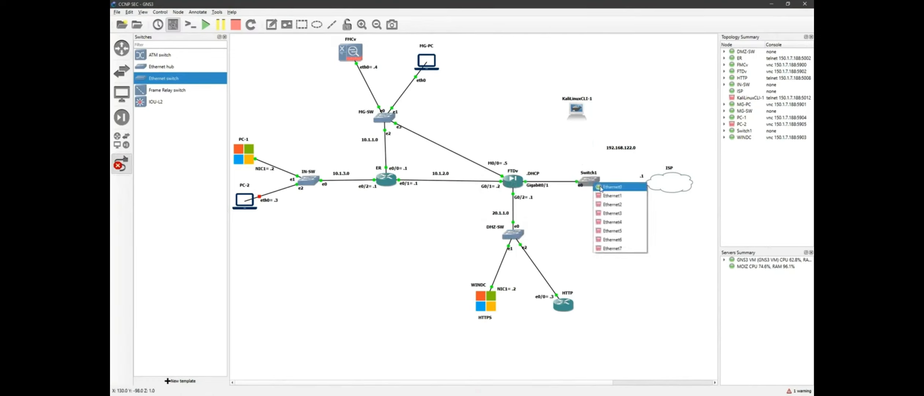
{"action": "left_click", "coordinate": [609, 195]}
{"action": "left_click", "coordinate": [659, 183]}
{"action": "left_click", "coordinate": [662, 188]}
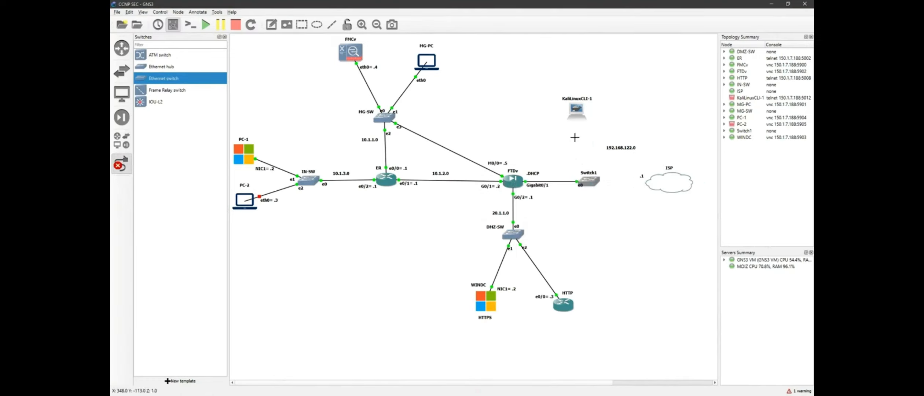
- Link eth0 of the Kali Linux node to a free port on Switch1
{"action": "left_click", "coordinate": [577, 112]}
{"action": "left_click", "coordinate": [594, 123]}
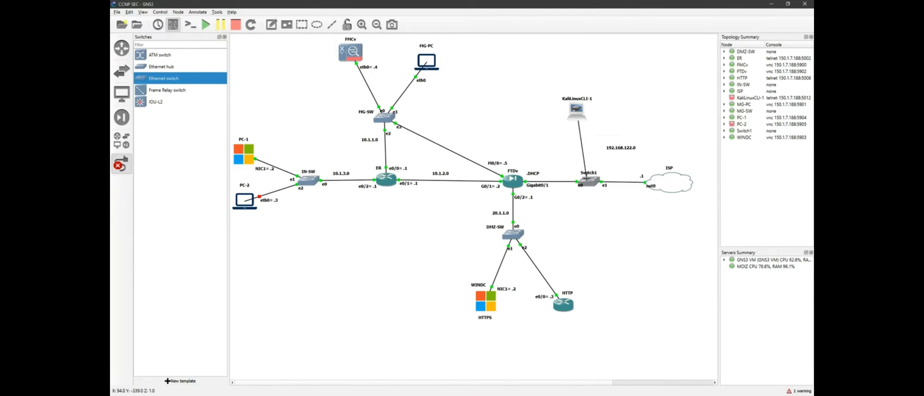
{"action": "left_click", "coordinate": [587, 179]}
{"action": "left_click", "coordinate": [600, 200]}
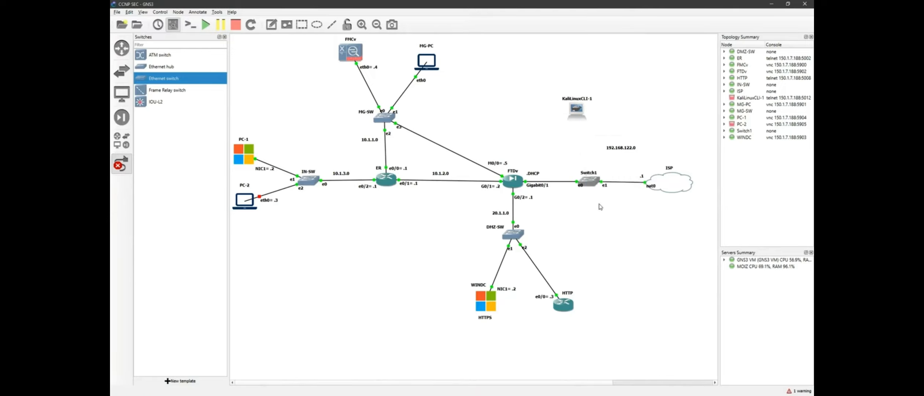
- Change FTDv's interface label on the link to Switch1 to G0/0
{"action": "right_click", "coordinate": [538, 185]}
{"action": "left_click", "coordinate": [545, 190]}
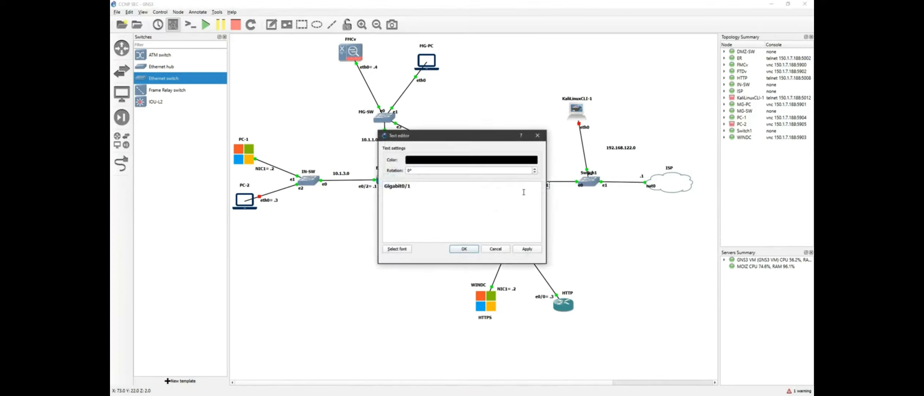
{"action": "left_click_drag", "start_coordinate": [419, 190], "coordinate": [357, 202]}
{"action": "type", "text": "G0/0"}
{"action": "left_click", "coordinate": [463, 249]}
- Nudge the Kali Linux node into place, start it and open its console
{"action": "left_click_drag", "start_coordinate": [576, 113], "coordinate": [579, 111]}
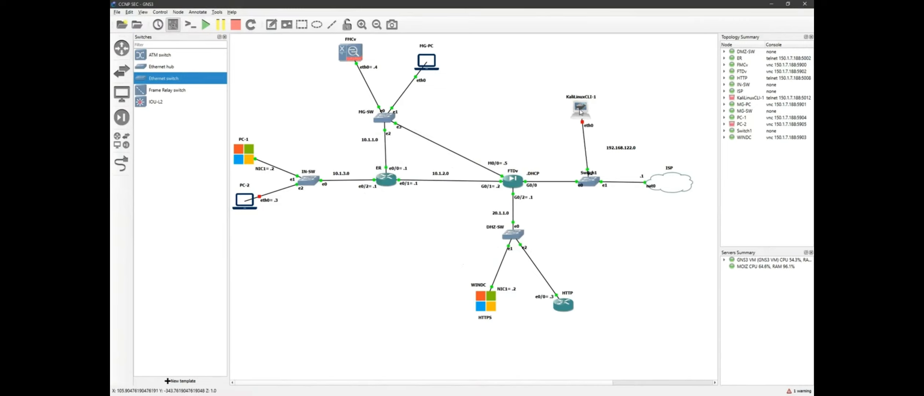
{"action": "right_click", "coordinate": [580, 109]}
{"action": "left_click", "coordinate": [591, 142]}
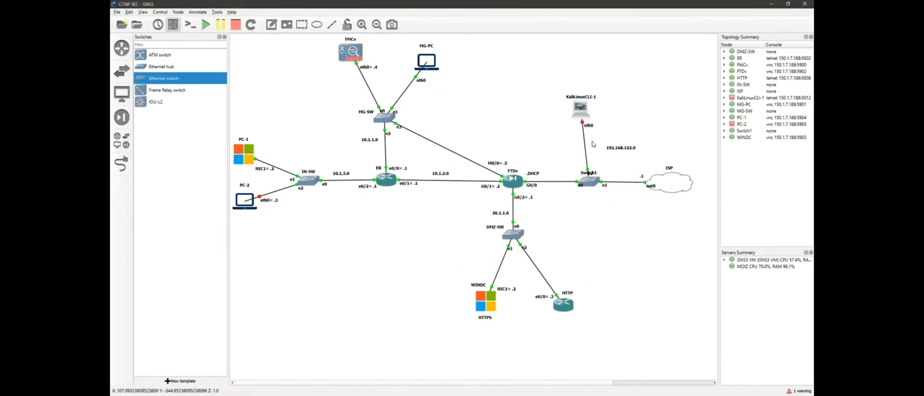
{"action": "right_click", "coordinate": [584, 112]}
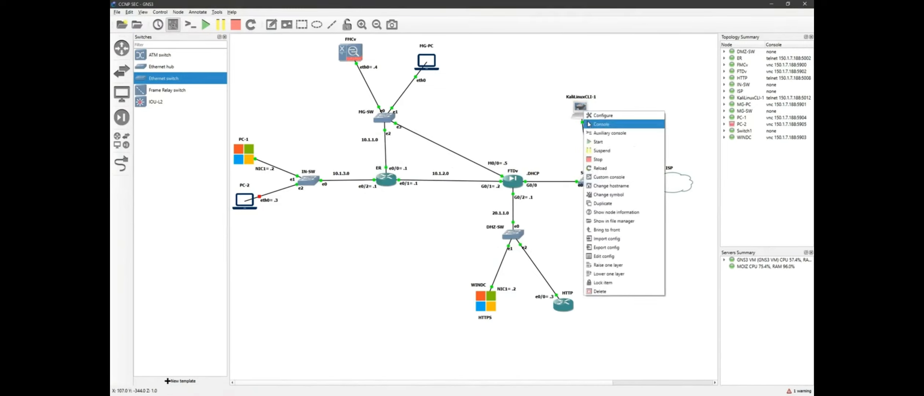
{"action": "left_click", "coordinate": [596, 158]}
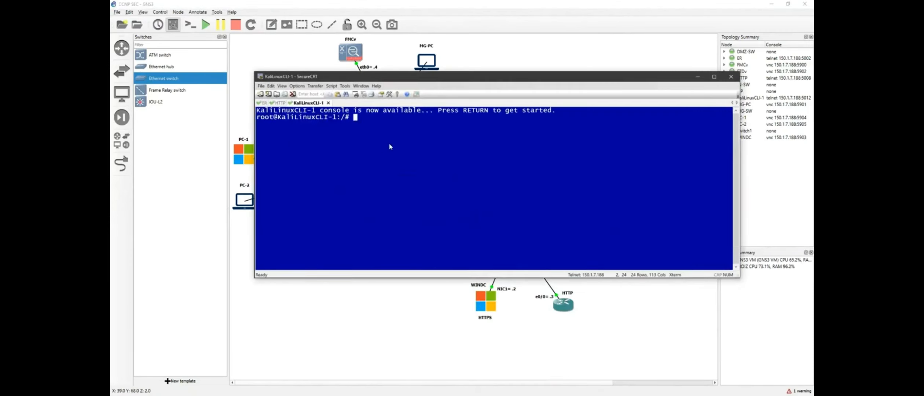
- Assign 192.168.122.100/24 to eth0 on the Kali Linux node with the ip addr add command
{"action": "key", "text": "Return"}
{"action": "key", "text": "Return"}
{"action": "type", "text": "ip adr"}
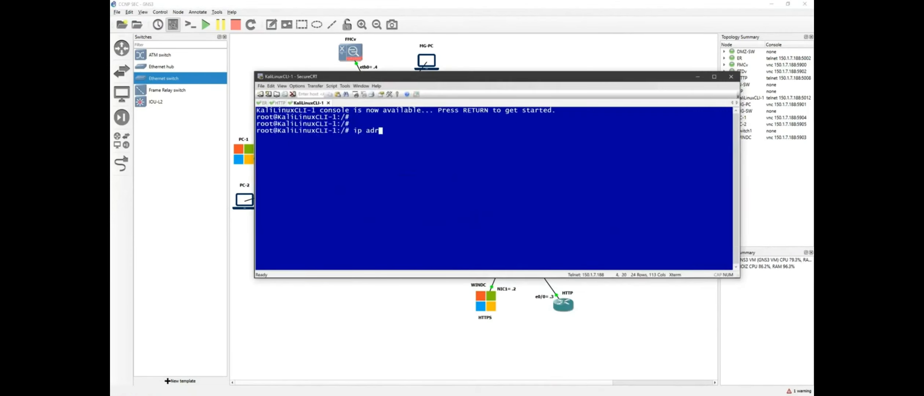
{"action": "key", "text": "BackSpace"}
{"action": "type", "text": "dr add 150.1.7"}
{"action": "key", "text": "BackSpace"}
{"action": "key", "text": "BackSpace"}
{"action": "key", "text": "BackSpace"}
{"action": "key", "text": "BackSpace"}
{"action": "key", "text": "BackSpace"}
{"action": "key", "text": "BackSpace"}
{"action": "type", "text": "92.168.122.100/24"}
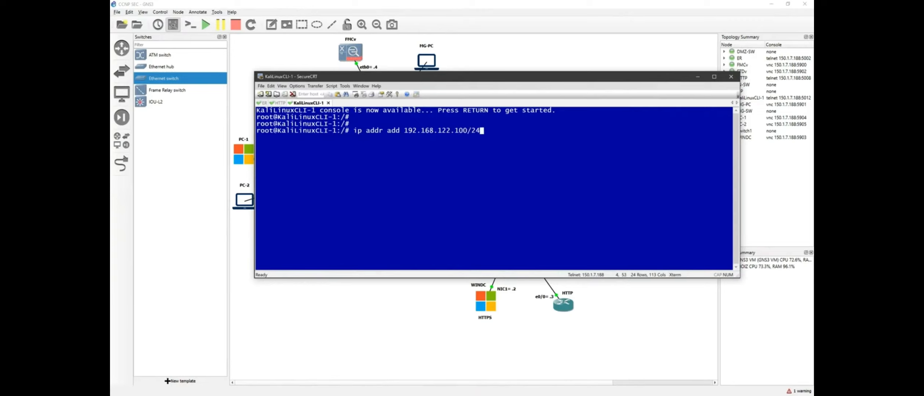
{"action": "type", "text": " dev eth0"}
{"action": "left_click_drag", "start_coordinate": [522, 78], "coordinate": [485, 75]}
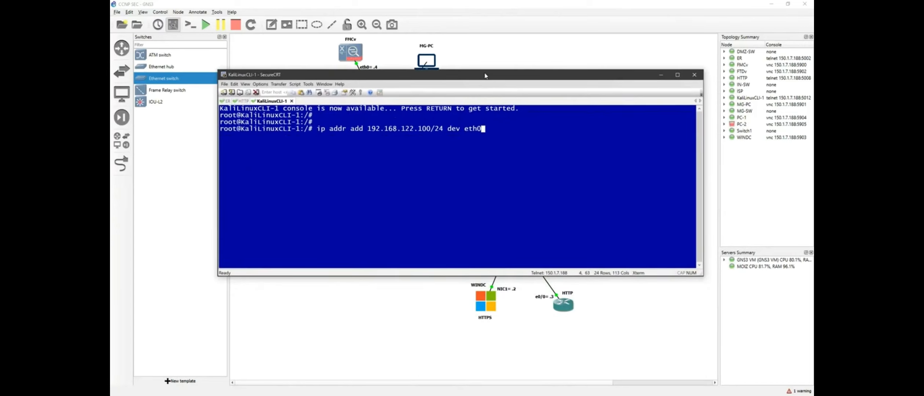
{"action": "key", "text": "Return"}
{"action": "key", "text": "Return"}
{"action": "key", "text": "Return"}
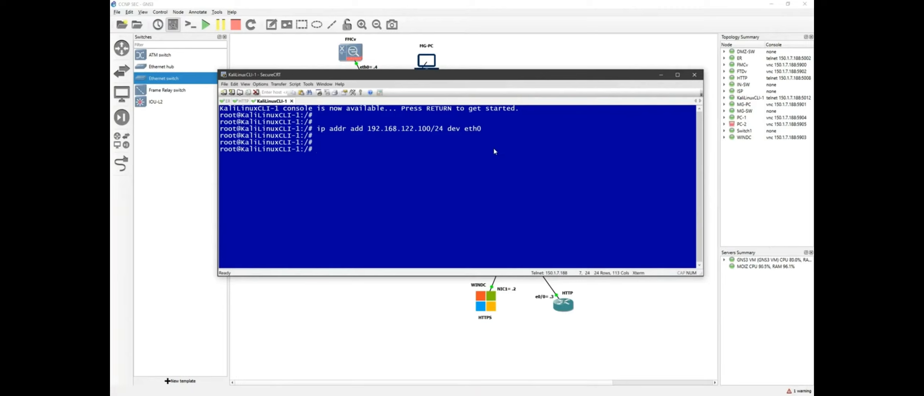
- Start the postgresql service on the Kali node and launch msfconsole
{"action": "type", "text": "service postgreq"}
{"action": "key", "text": "BackSpace"}
{"action": "type", "text": "sql start"}
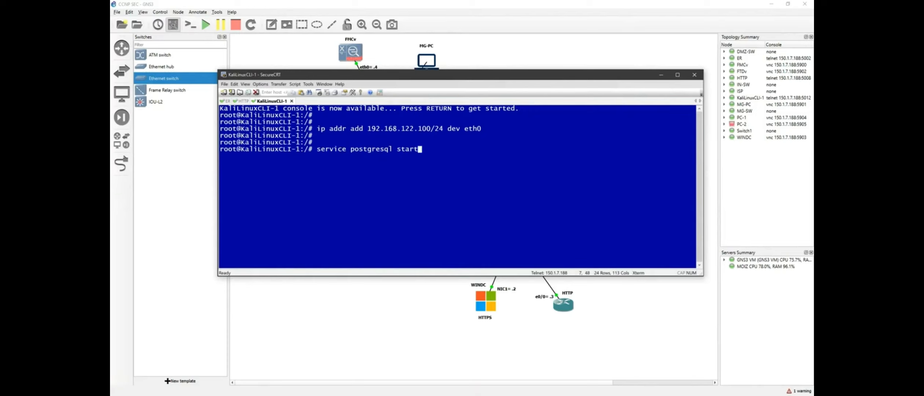
{"action": "key", "text": "Return"}
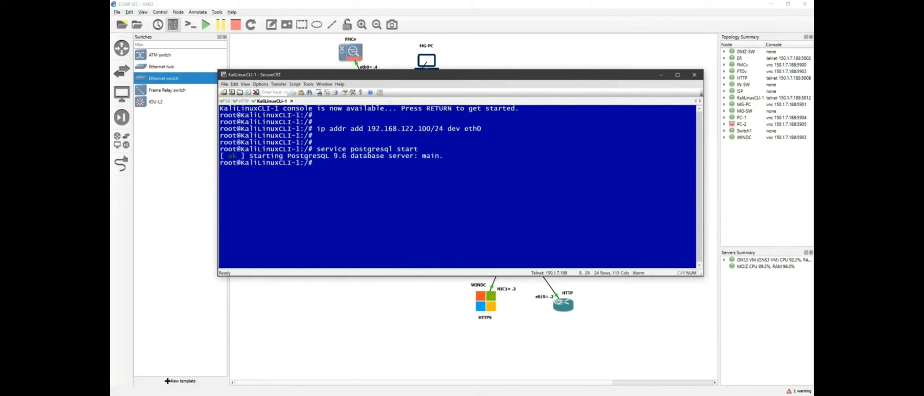
{"action": "type", "text": "msfconsole"}
{"action": "key", "text": "Return"}
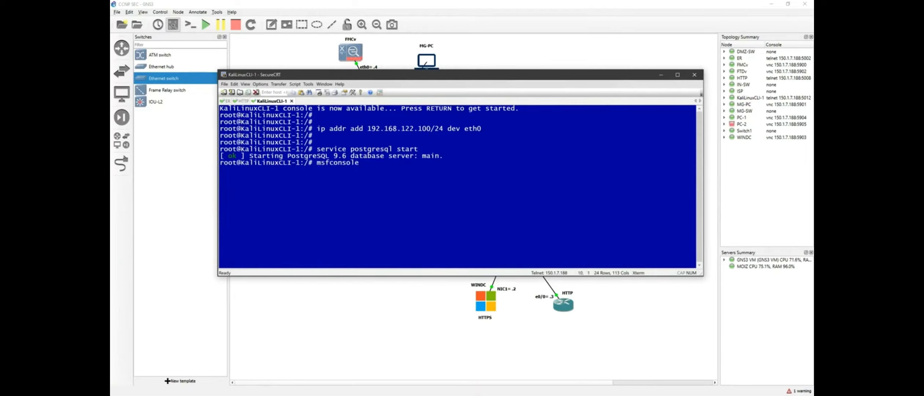
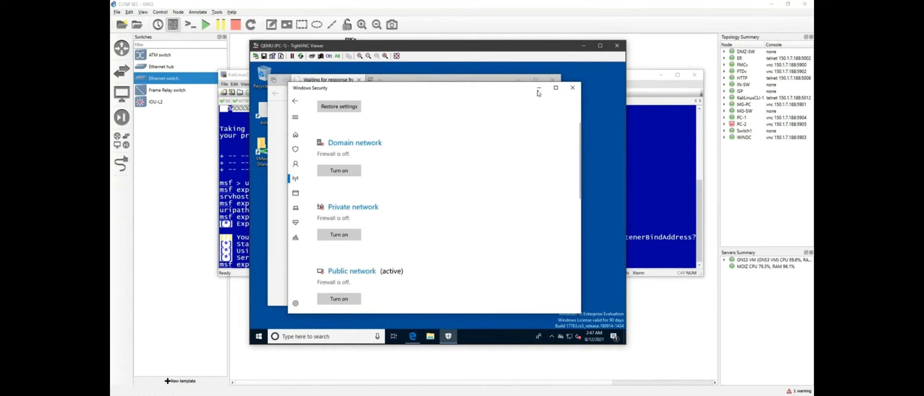
{"action": "left_click", "coordinate": [539, 89]}
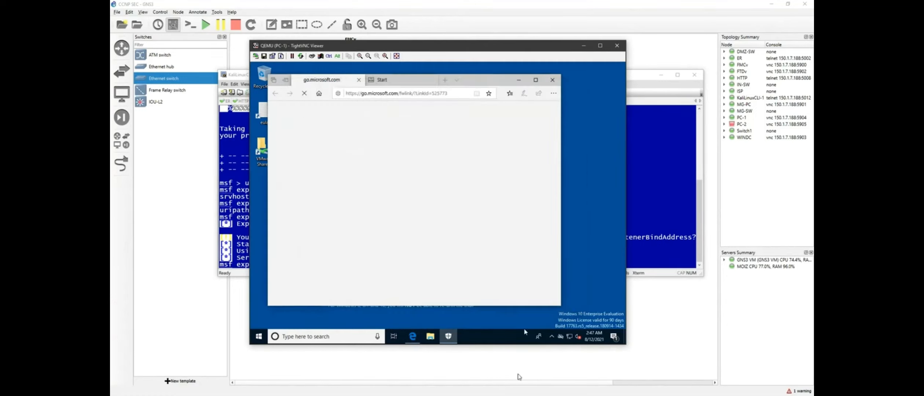
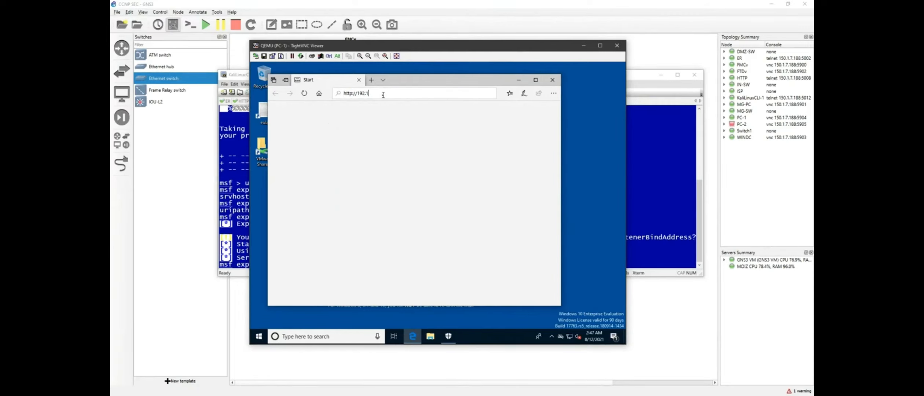
{"action": "type", "text": "168.122.100"}
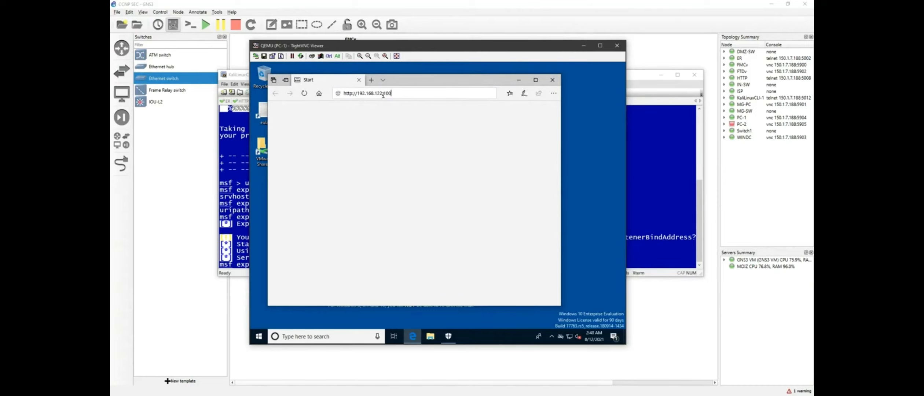
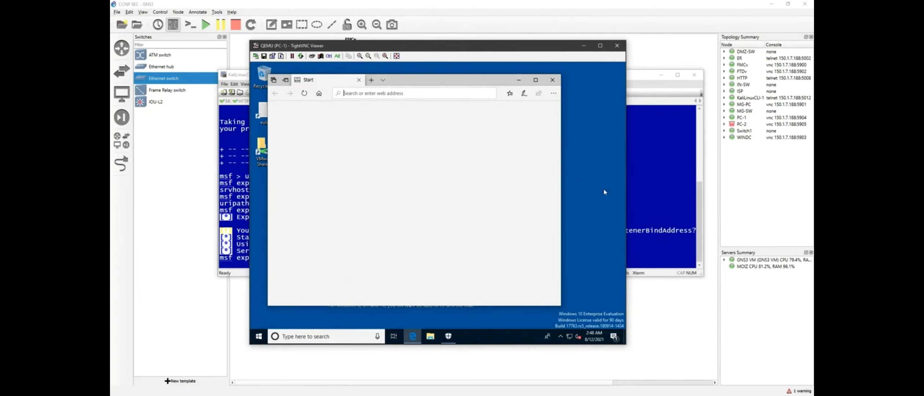
- Switch to the Firepower Management Center session and view the intrusion events
{"action": "key", "text": "alt+Tab"}
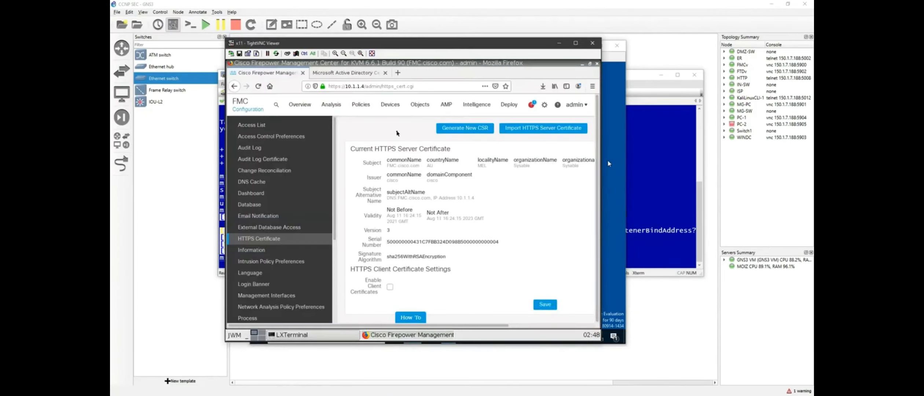
{"action": "mouse_move", "coordinate": [339, 109]}
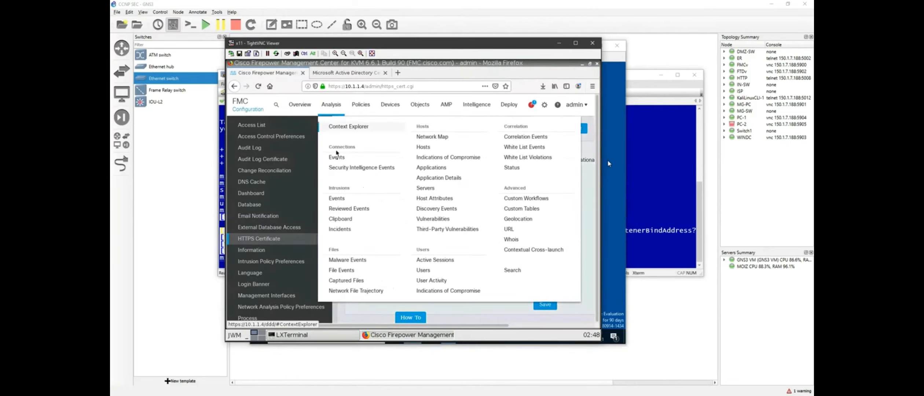
{"action": "left_click", "coordinate": [351, 201]}
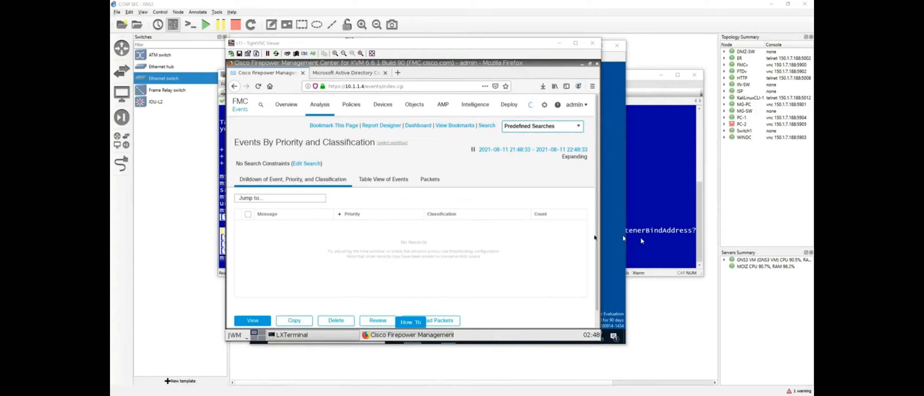
- Open the connection events and close the Microsoft Active Directory browser tab
{"action": "left_click", "coordinate": [323, 109]}
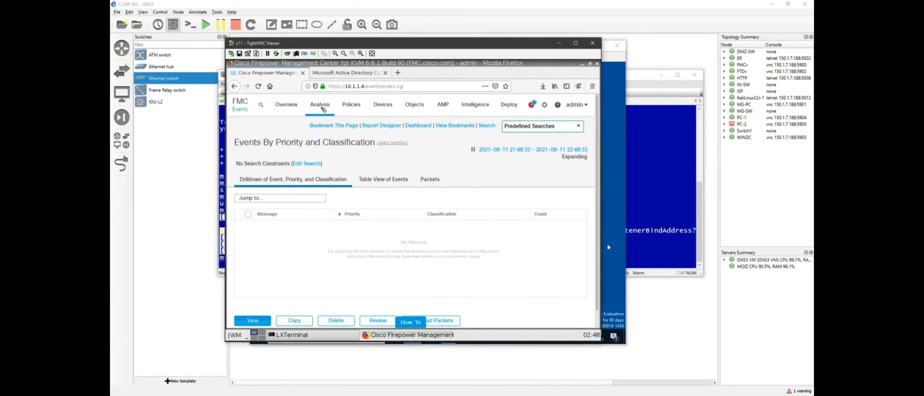
{"action": "mouse_move", "coordinate": [323, 109]}
{"action": "left_click", "coordinate": [332, 162]}
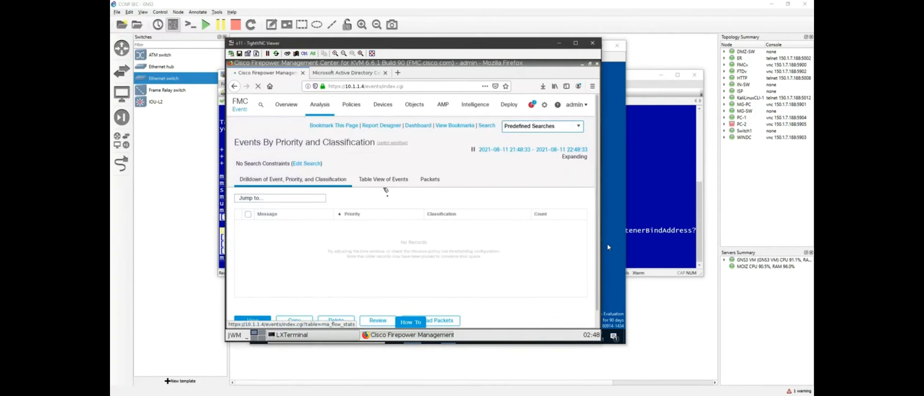
{"action": "left_click", "coordinate": [385, 73]}
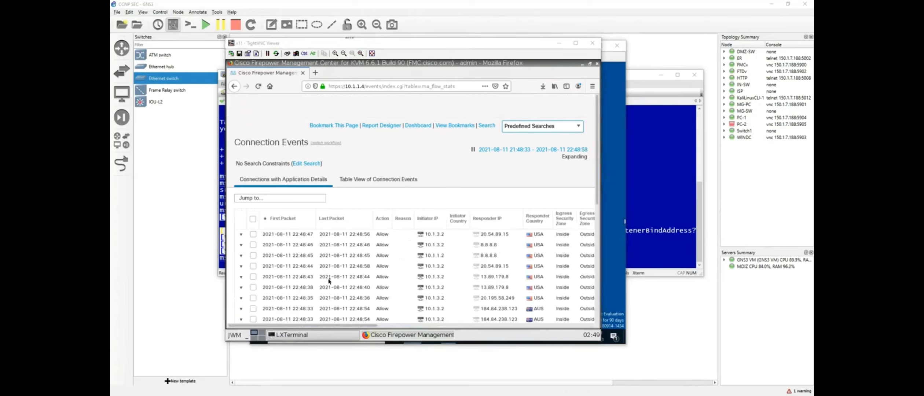
- Find the connection event with responder IP 192.168.122.100, filter the events by that address and examine its zone, port and application columns
{"action": "scroll", "coordinate": [437, 283], "scroll_direction": "down", "scroll_amount": 2}
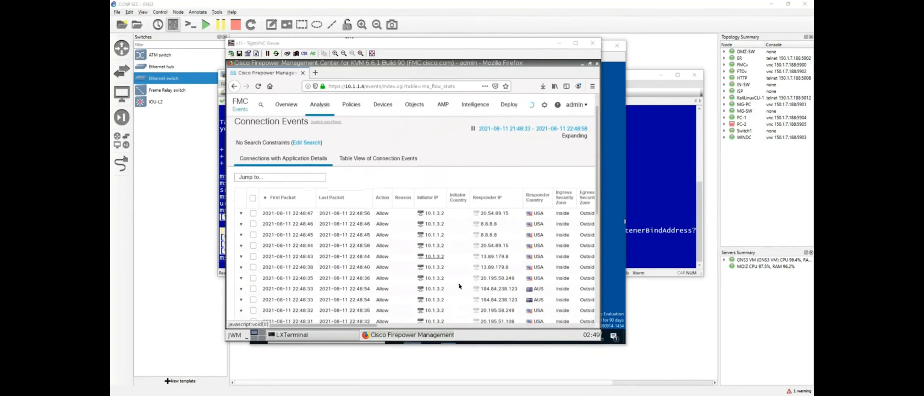
{"action": "scroll", "coordinate": [459, 286], "scroll_direction": "down", "scroll_amount": 1}
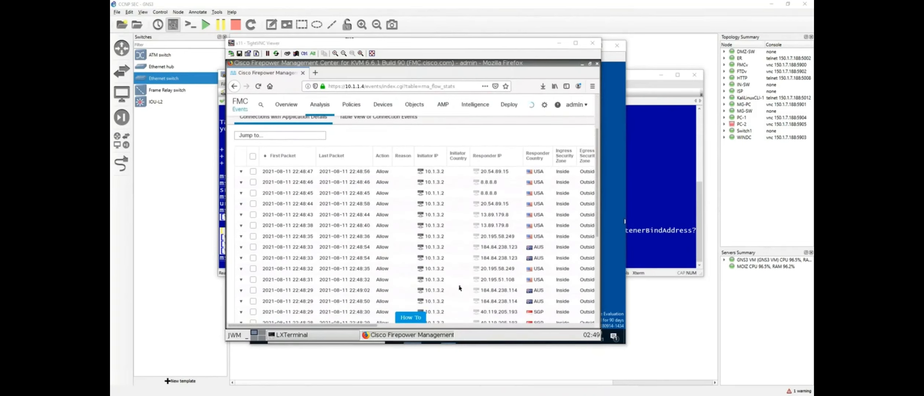
{"action": "scroll", "coordinate": [459, 289], "scroll_direction": "down", "scroll_amount": 6}
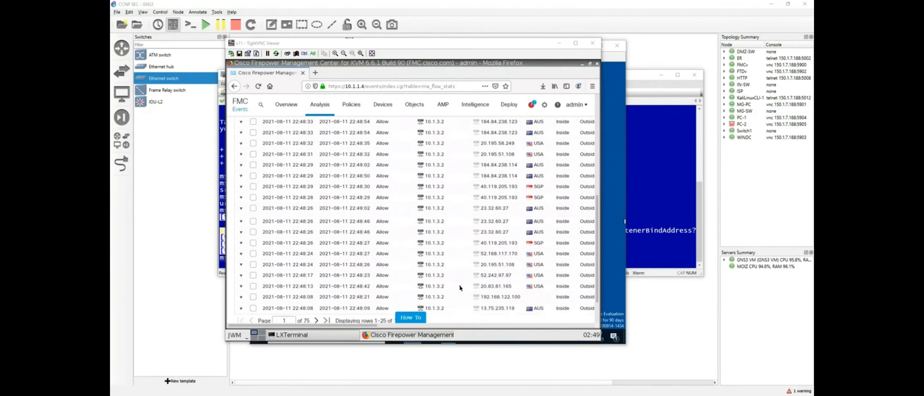
{"action": "left_click", "coordinate": [482, 295]}
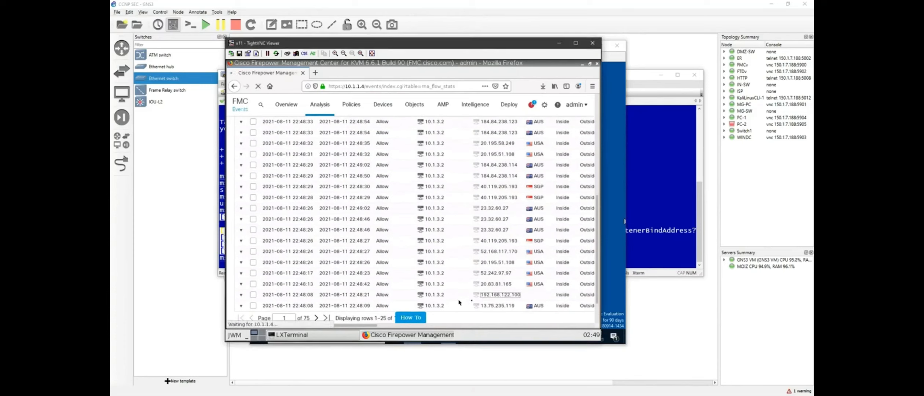
{"action": "left_click_drag", "start_coordinate": [362, 325], "coordinate": [436, 325]}
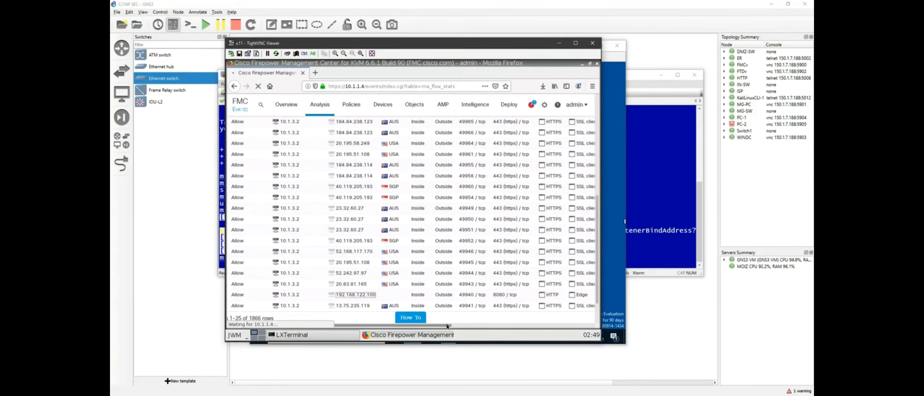
{"action": "left_click_drag", "start_coordinate": [448, 325], "coordinate": [377, 328]}
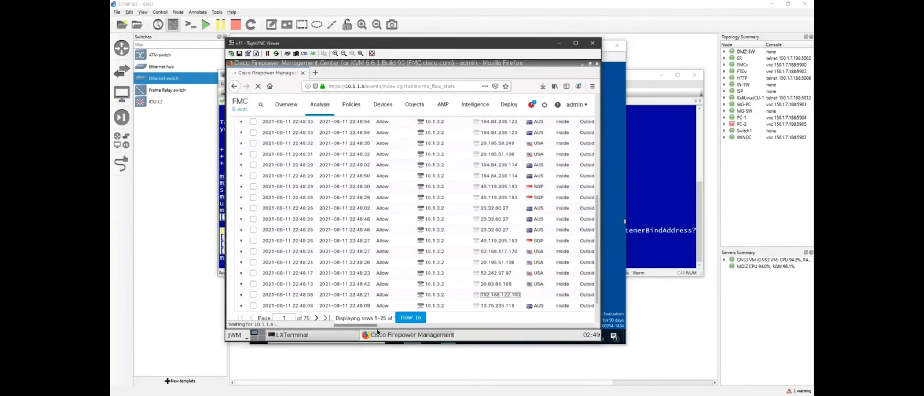
- Create an intrusion policy named INTR with Drop when Inline enabled and Maximum Detection as its base policy
{"action": "left_click", "coordinate": [355, 110]}
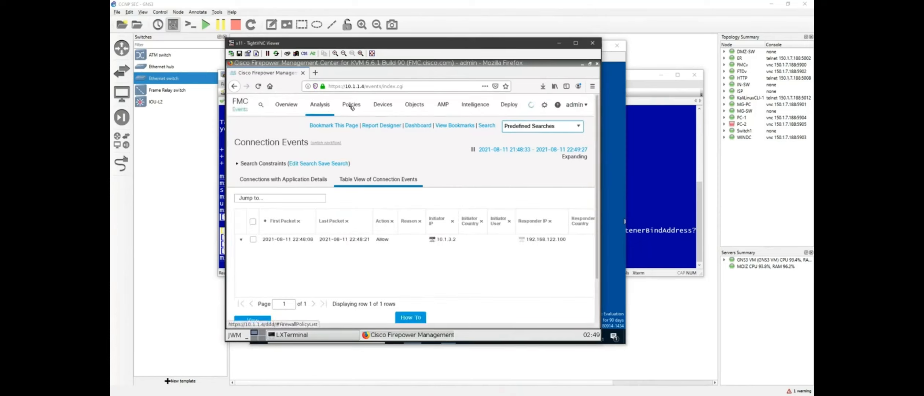
{"action": "left_click", "coordinate": [365, 151]}
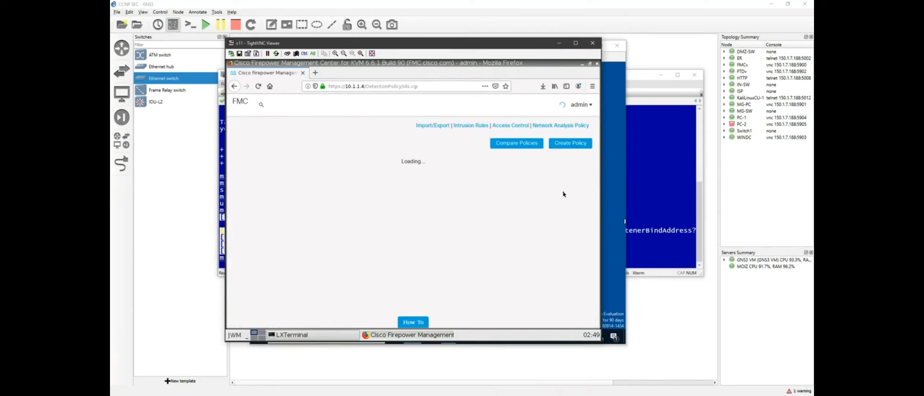
{"action": "left_click", "coordinate": [572, 143]}
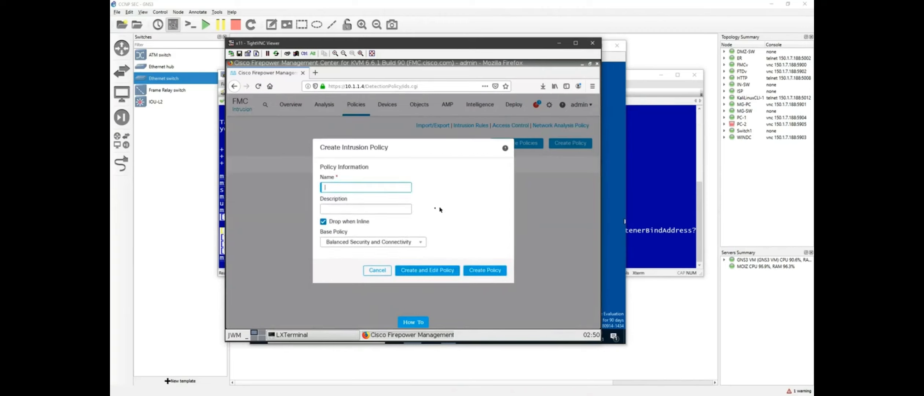
{"action": "type", "text": "INTR"}
{"action": "left_click", "coordinate": [408, 243]}
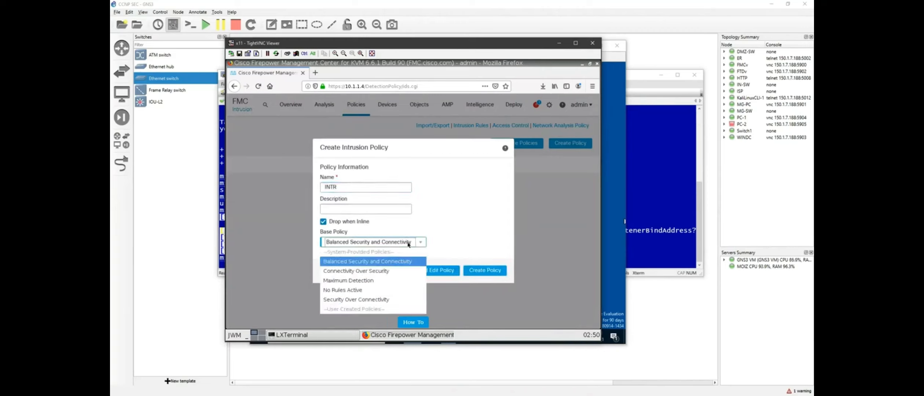
{"action": "left_click", "coordinate": [370, 281]}
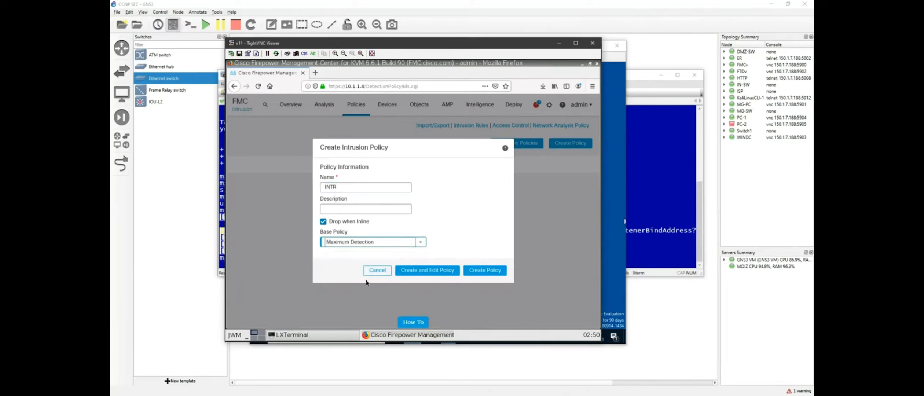
{"action": "left_click", "coordinate": [400, 244]}
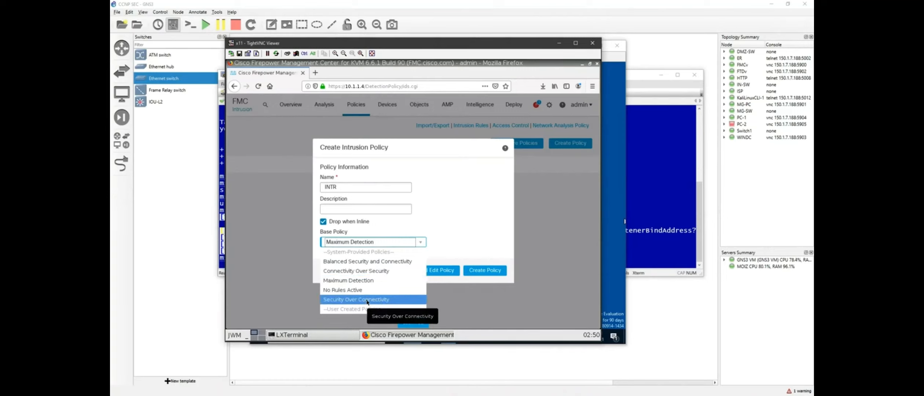
{"action": "left_click", "coordinate": [362, 280]}
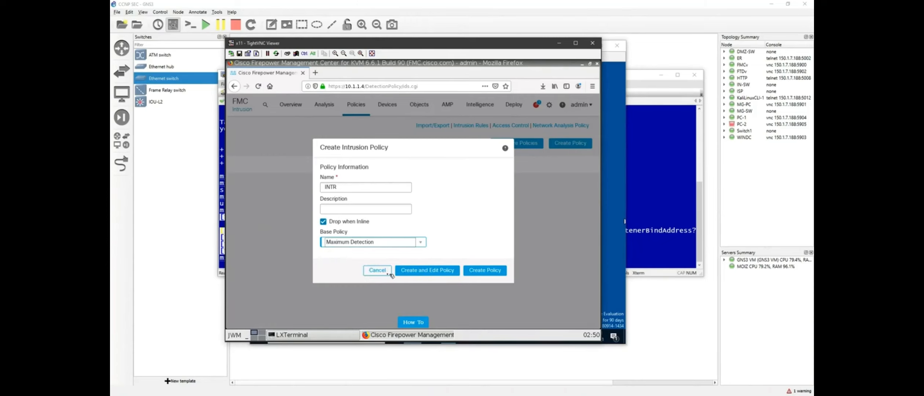
{"action": "left_click", "coordinate": [478, 273]}
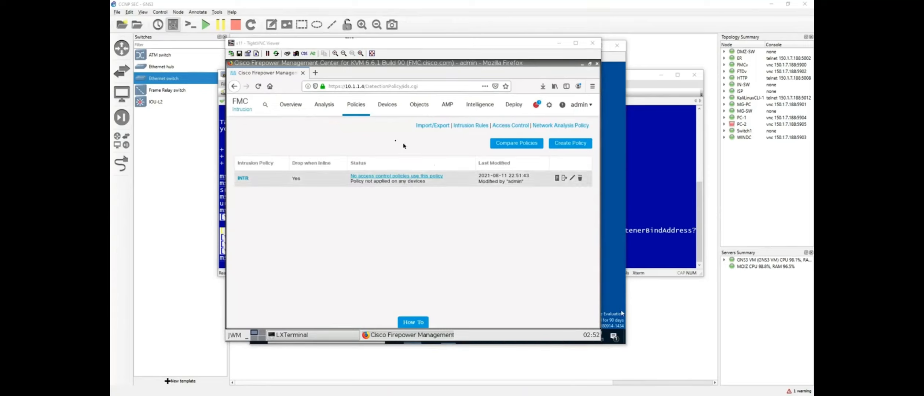
- Open Rule1 of the BLOCK access control policy for editing
{"action": "left_click", "coordinate": [359, 109]}
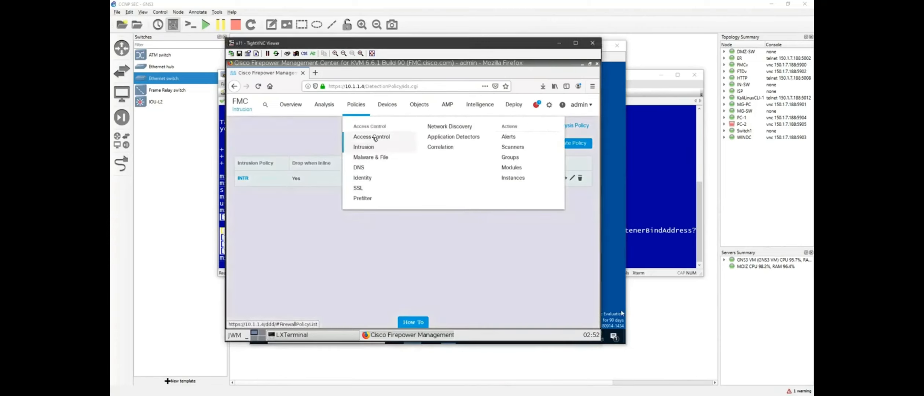
{"action": "left_click", "coordinate": [374, 138]}
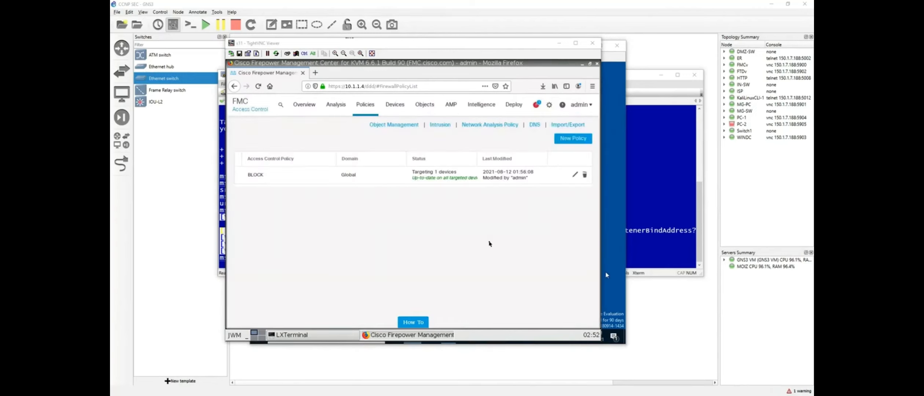
{"action": "left_click", "coordinate": [576, 175]}
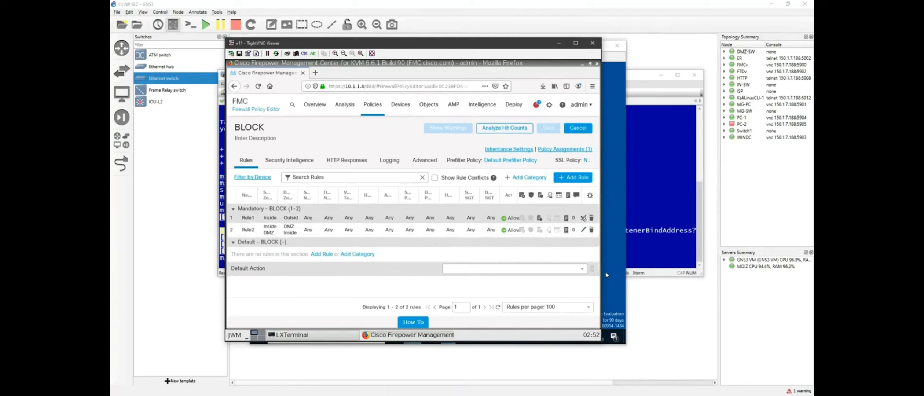
{"action": "left_click", "coordinate": [585, 219]}
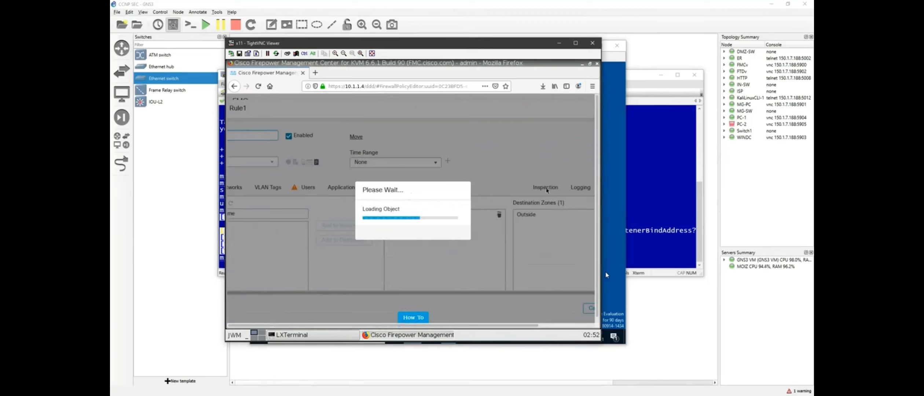
- Assign the INTR intrusion policy to Rule1 in its inspection settings and save the rule
{"action": "left_click", "coordinate": [593, 86]}
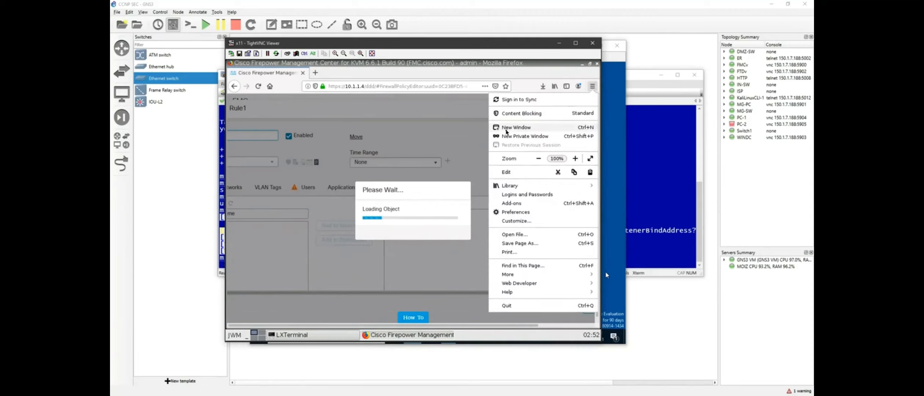
{"action": "left_click", "coordinate": [538, 159]}
{"action": "left_click", "coordinate": [538, 158]}
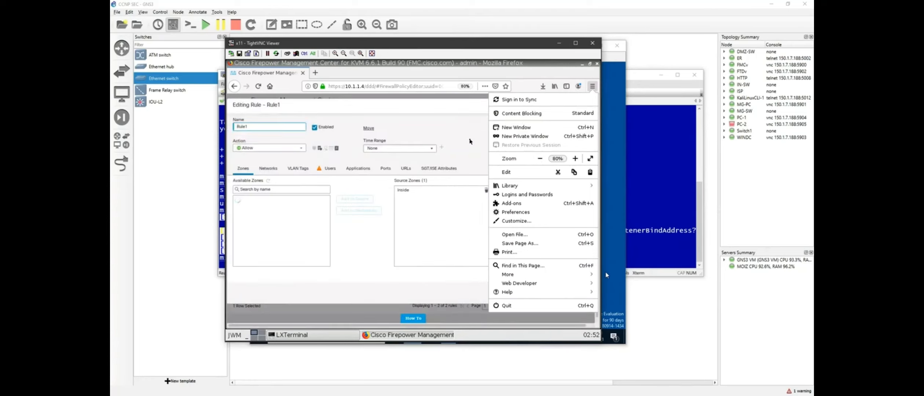
{"action": "left_click", "coordinate": [470, 139]}
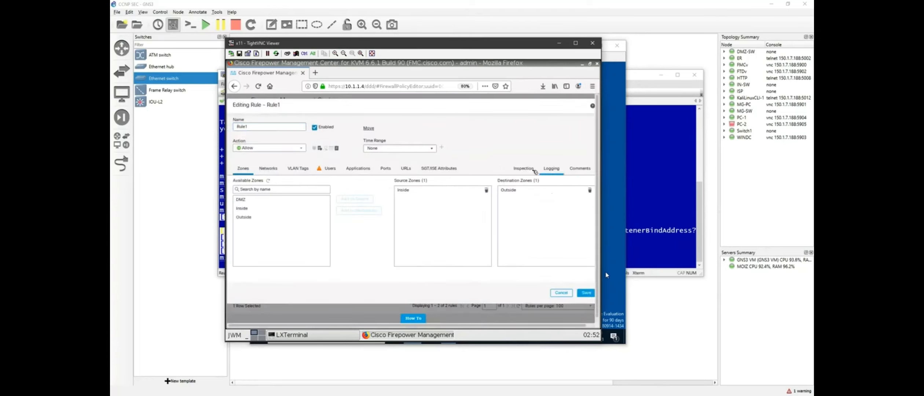
{"action": "left_click", "coordinate": [527, 170]}
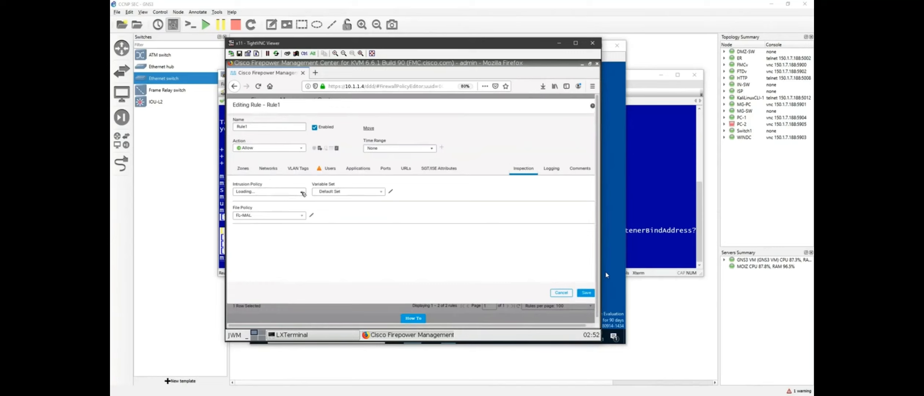
{"action": "left_click", "coordinate": [300, 192]}
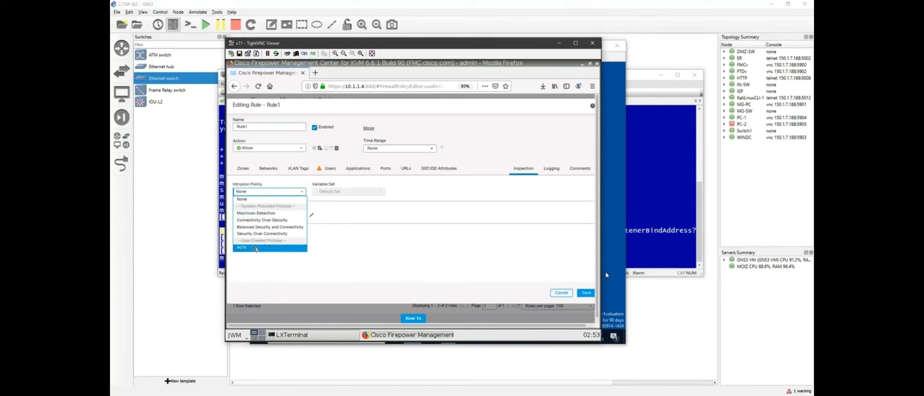
{"action": "left_click", "coordinate": [253, 248]}
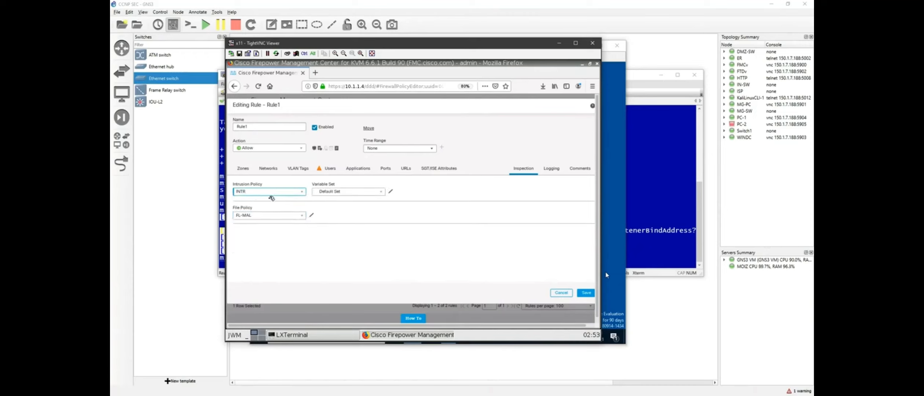
{"action": "left_click", "coordinate": [586, 293]}
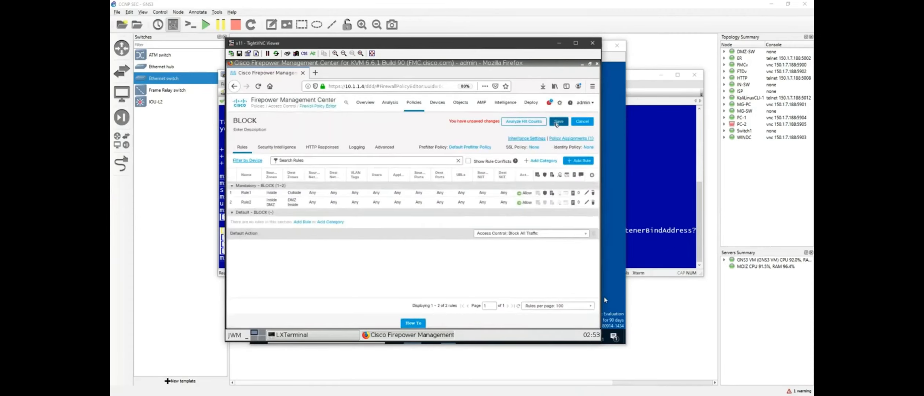
- Save the BLOCK access control policy and deploy the pending changes to FTD1
{"action": "left_click", "coordinate": [559, 122]}
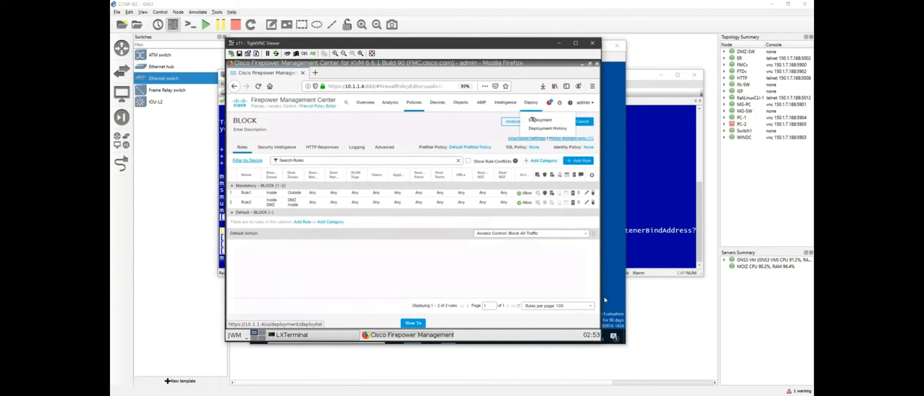
{"action": "left_click", "coordinate": [534, 121]}
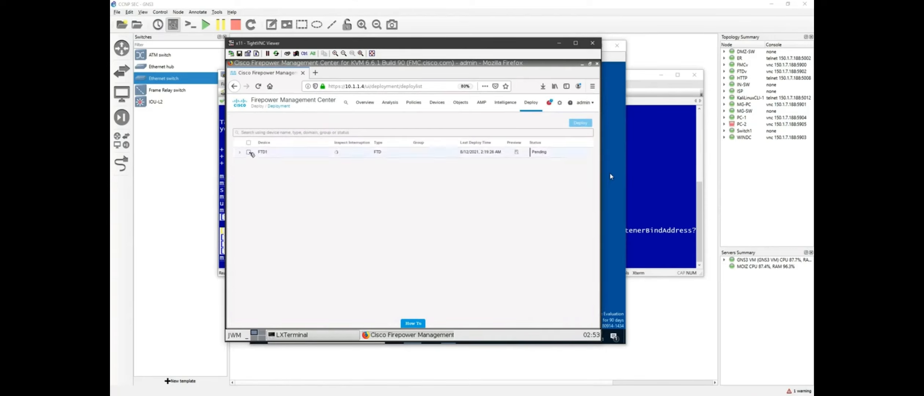
{"action": "left_click", "coordinate": [247, 152]}
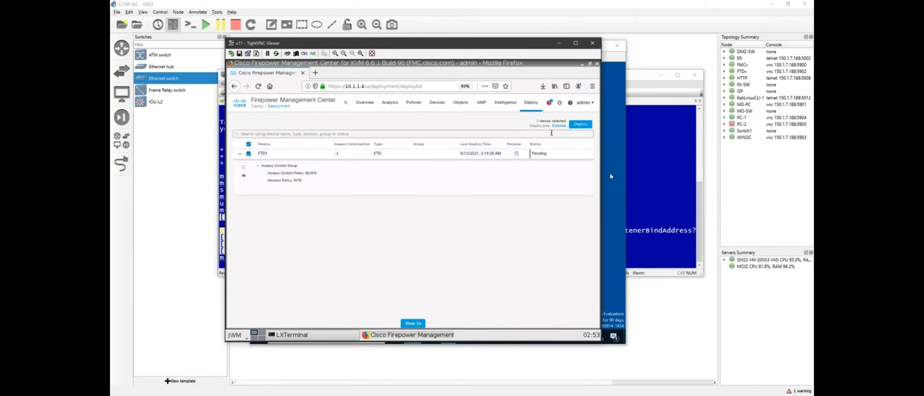
{"action": "left_click", "coordinate": [581, 124]}
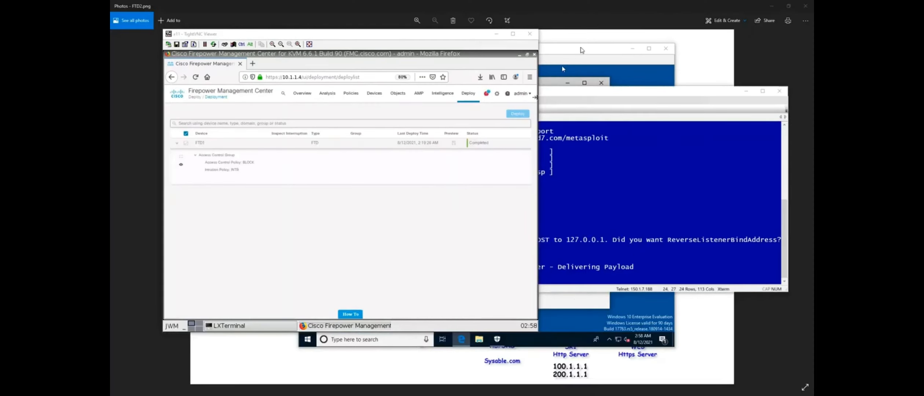
- Switch to Microsoft Edge on PC-1 and open the choice of browsing data to clear in its privacy and security settings
{"action": "left_click", "coordinate": [581, 48]}
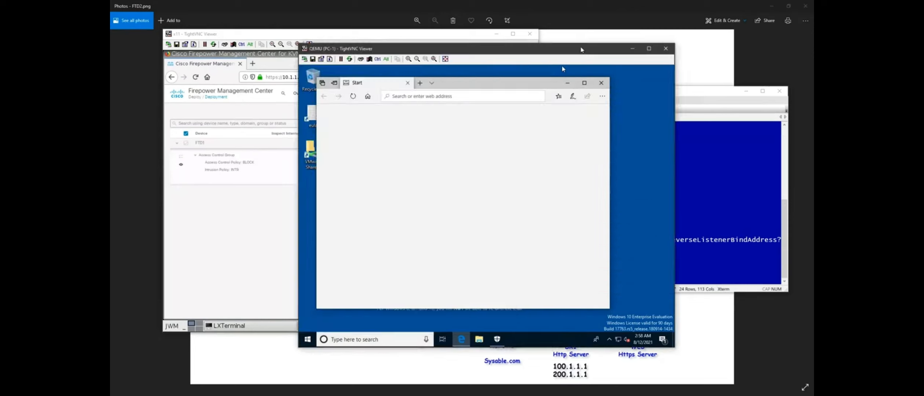
{"action": "left_click", "coordinate": [602, 99]}
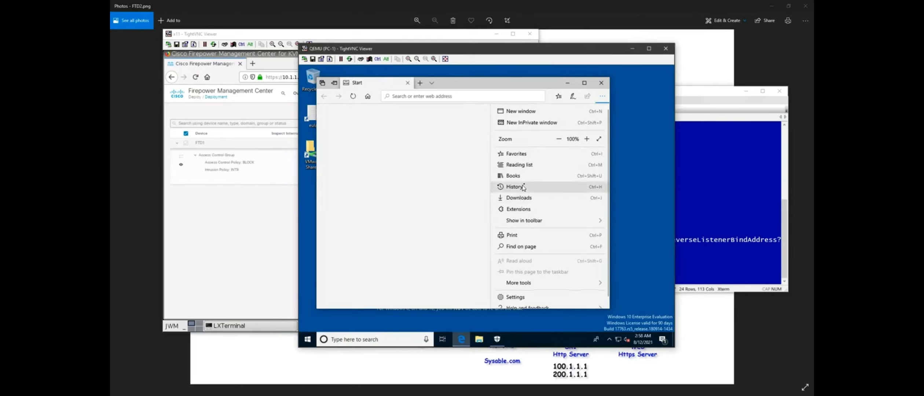
{"action": "mouse_move", "coordinate": [533, 220]}
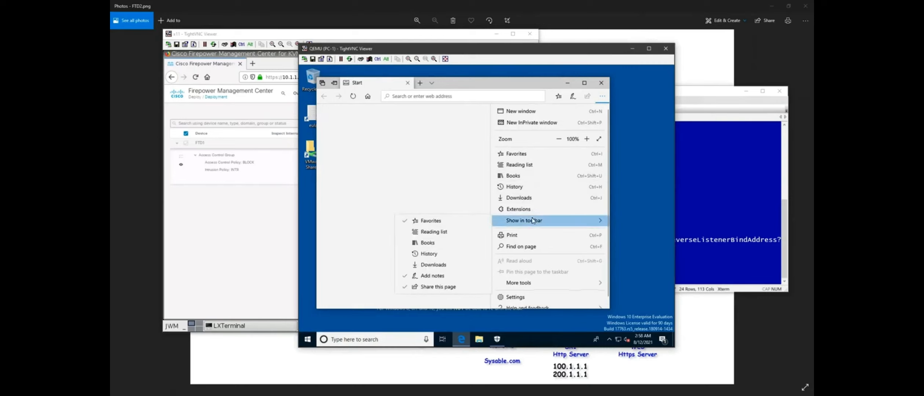
{"action": "left_click", "coordinate": [523, 298]}
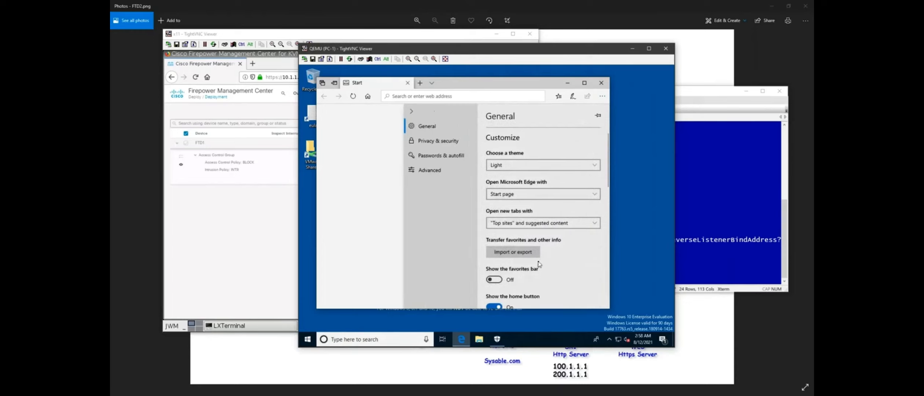
{"action": "scroll", "coordinate": [538, 271], "scroll_direction": "down", "scroll_amount": 10}
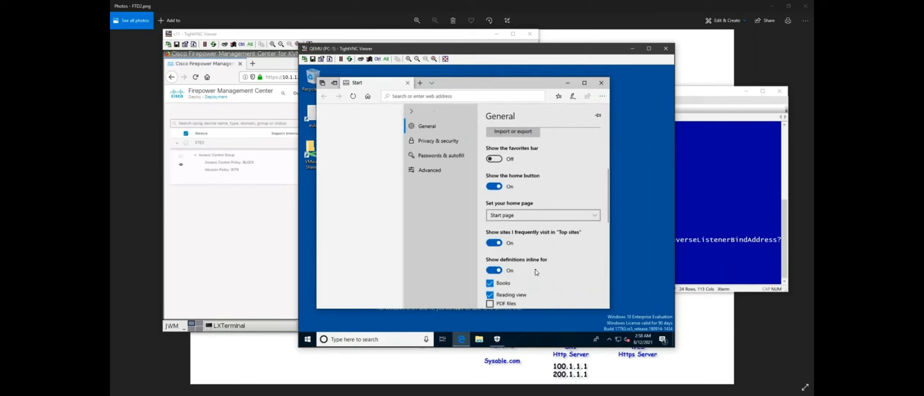
{"action": "scroll", "coordinate": [537, 271], "scroll_direction": "down", "scroll_amount": 6}
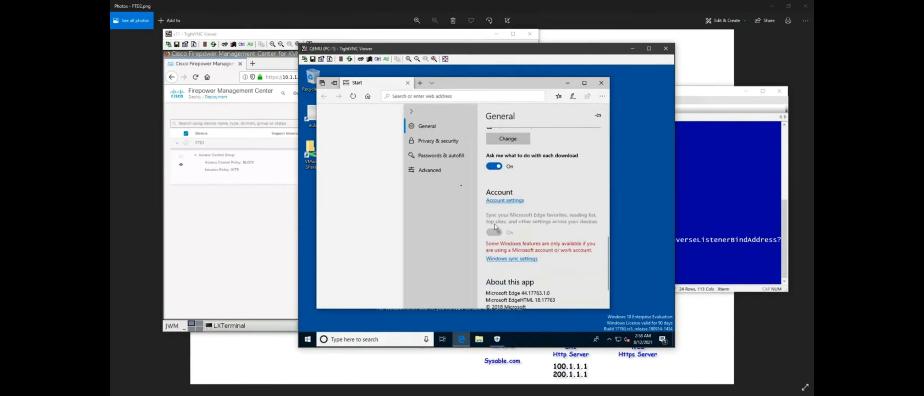
{"action": "left_click", "coordinate": [438, 143]}
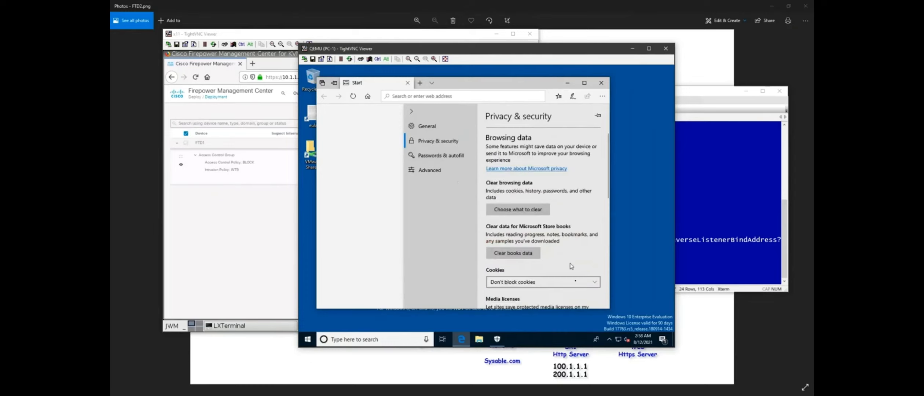
{"action": "scroll", "coordinate": [549, 231], "scroll_direction": "down", "scroll_amount": 3}
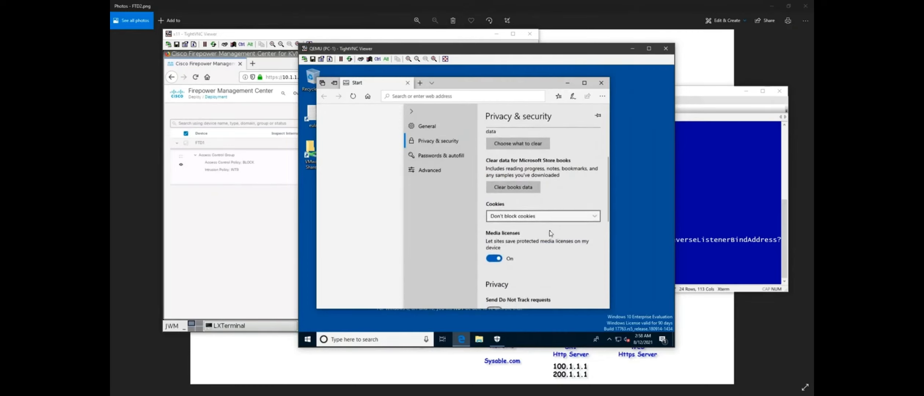
{"action": "scroll", "coordinate": [550, 227], "scroll_direction": "down", "scroll_amount": 3}
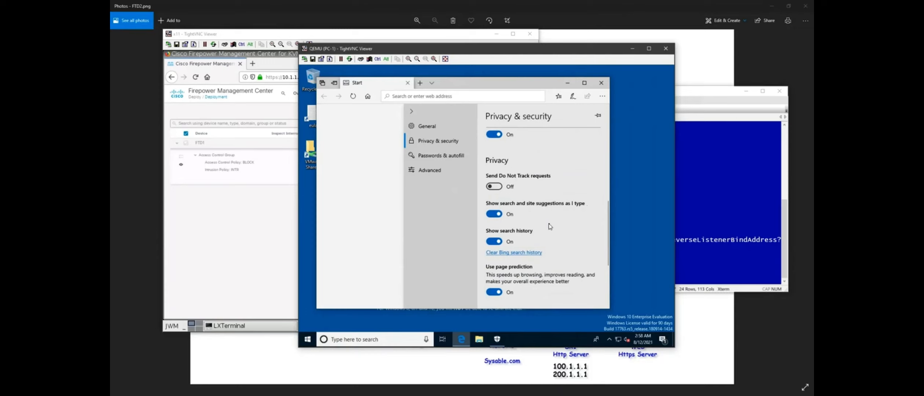
{"action": "scroll", "coordinate": [550, 227], "scroll_direction": "up", "scroll_amount": 4}
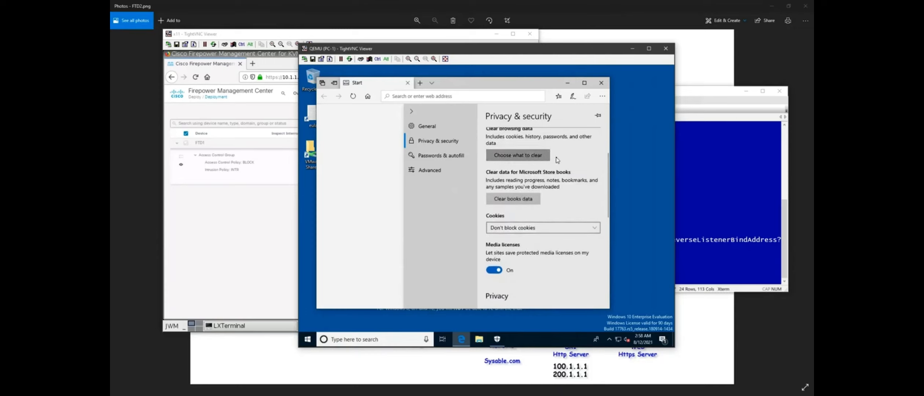
{"action": "left_click", "coordinate": [549, 157]}
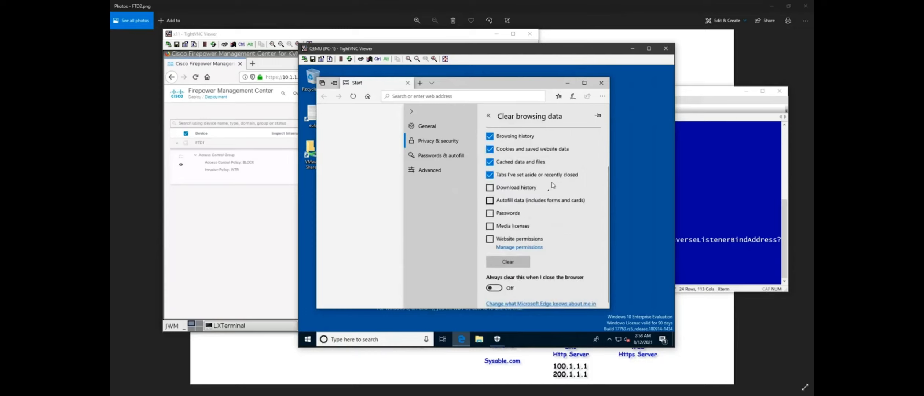
- Include download history, autofill data, passwords, media licenses and website permissions, clear the browsing data, and enable always clearing it when the browser closes
{"action": "left_click", "coordinate": [491, 206]}
{"action": "left_click", "coordinate": [490, 227]}
{"action": "left_click", "coordinate": [490, 238]}
{"action": "scroll", "coordinate": [528, 234], "scroll_direction": "down", "scroll_amount": 2}
{"action": "left_click", "coordinate": [508, 208]}
{"action": "left_click", "coordinate": [494, 247]}
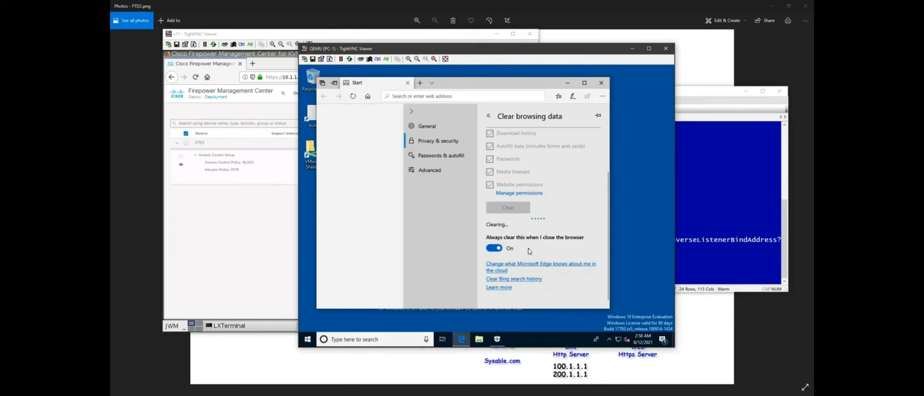